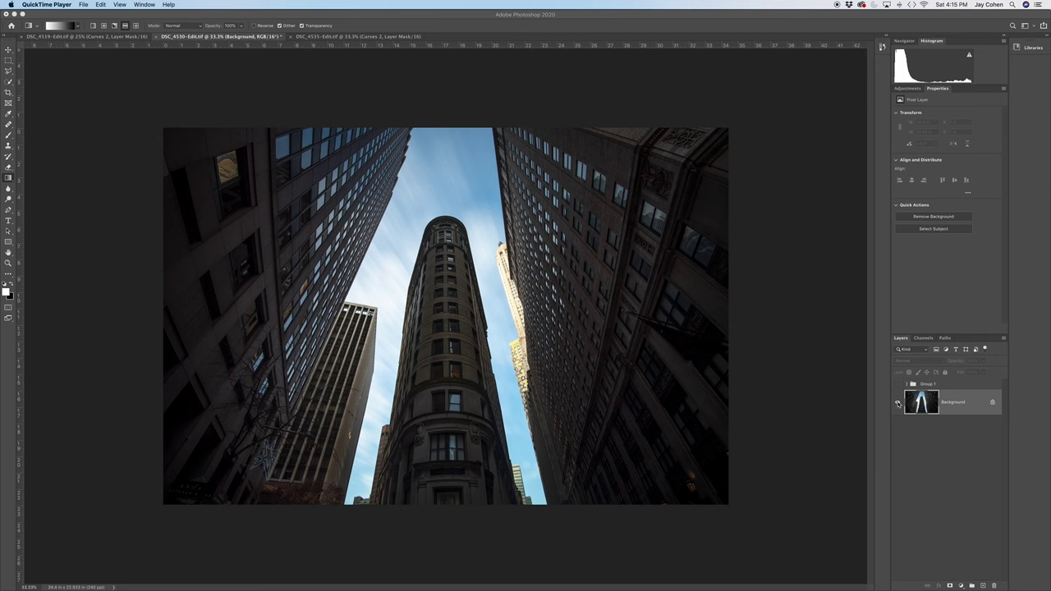
# - Briefly preview the finished Group 1 edit, then duplicate the Background layer
pyautogui.click(898, 384)
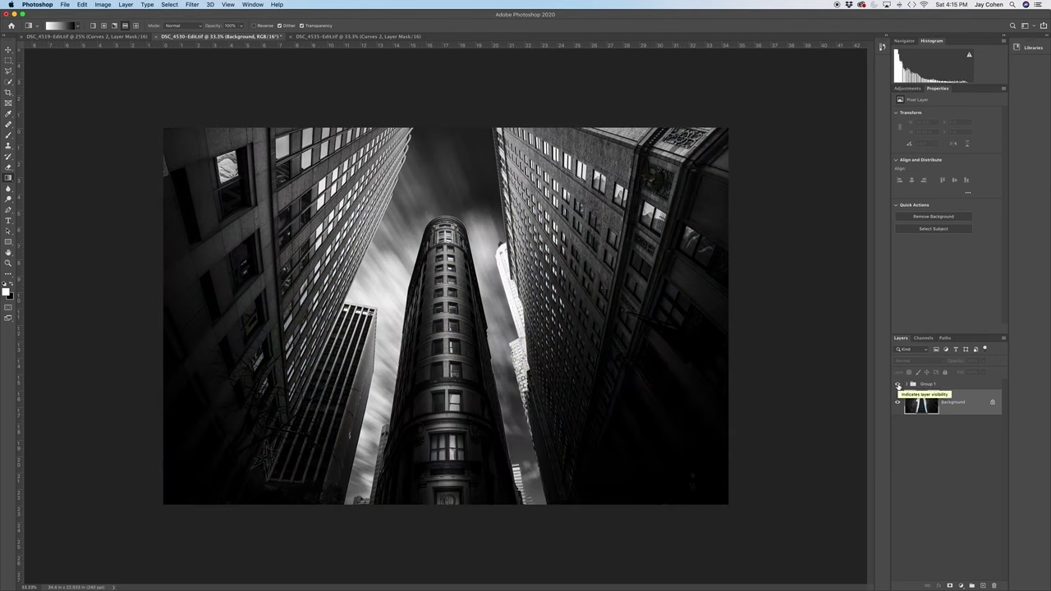
pyautogui.click(898, 384)
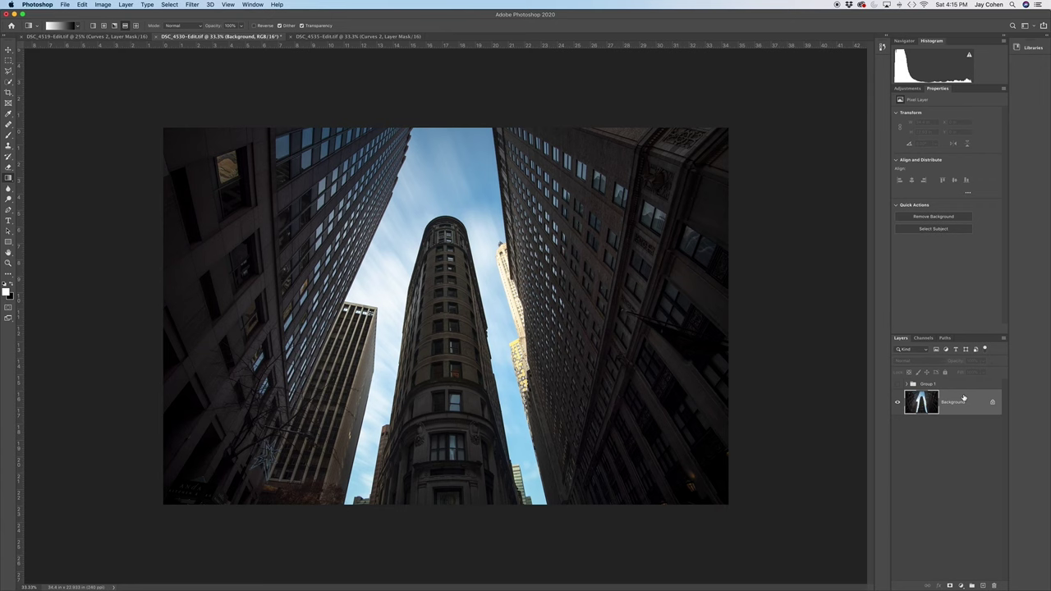
pyautogui.hotkey('ctrl', 'j')
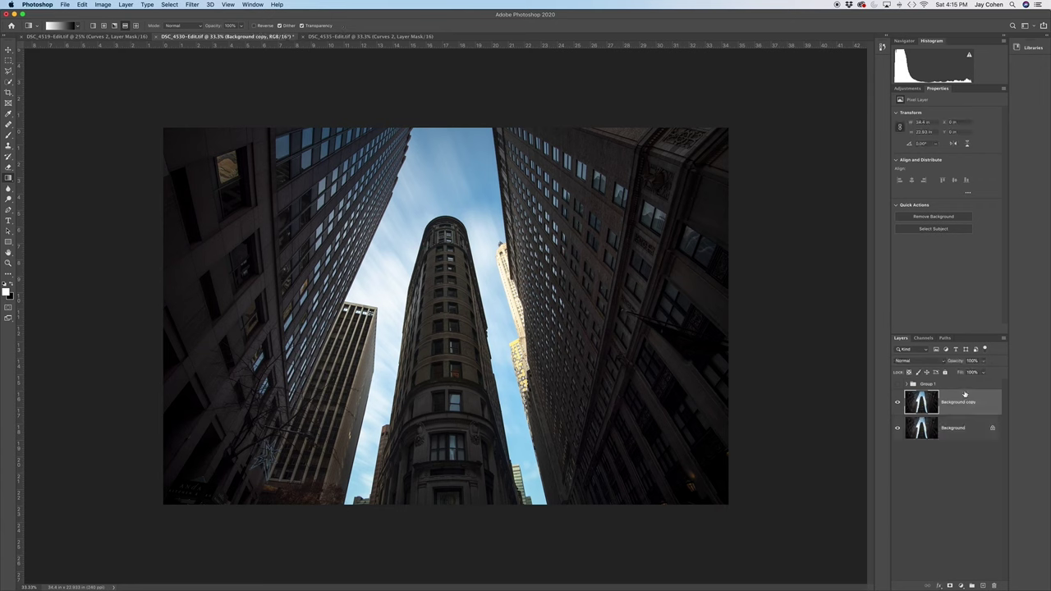
# - Add a Black & White adjustment layer with the Blues slider dragged far left
pyautogui.click(904, 88)
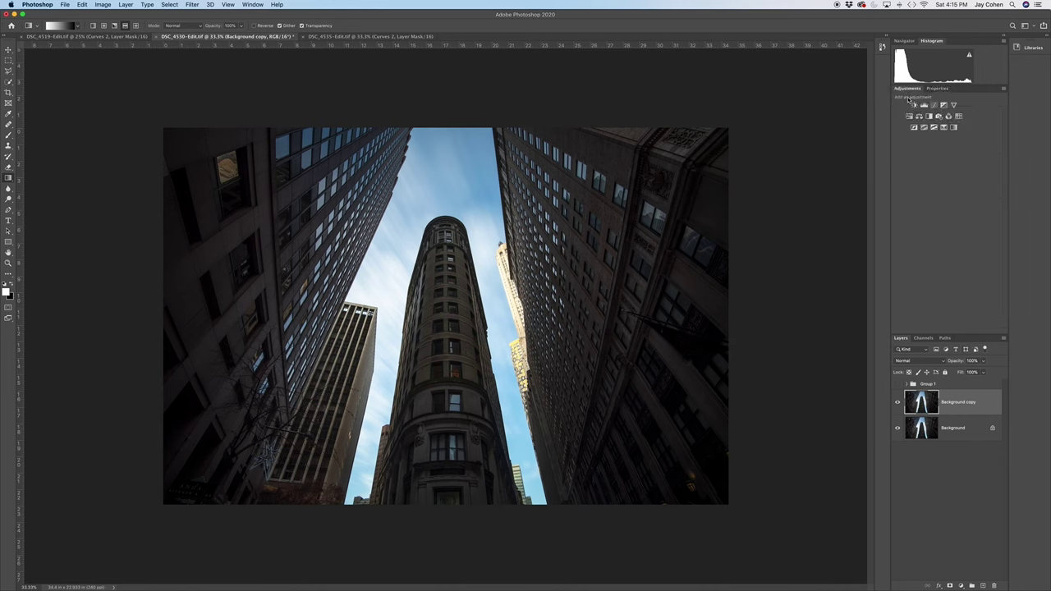
pyautogui.click(929, 116)
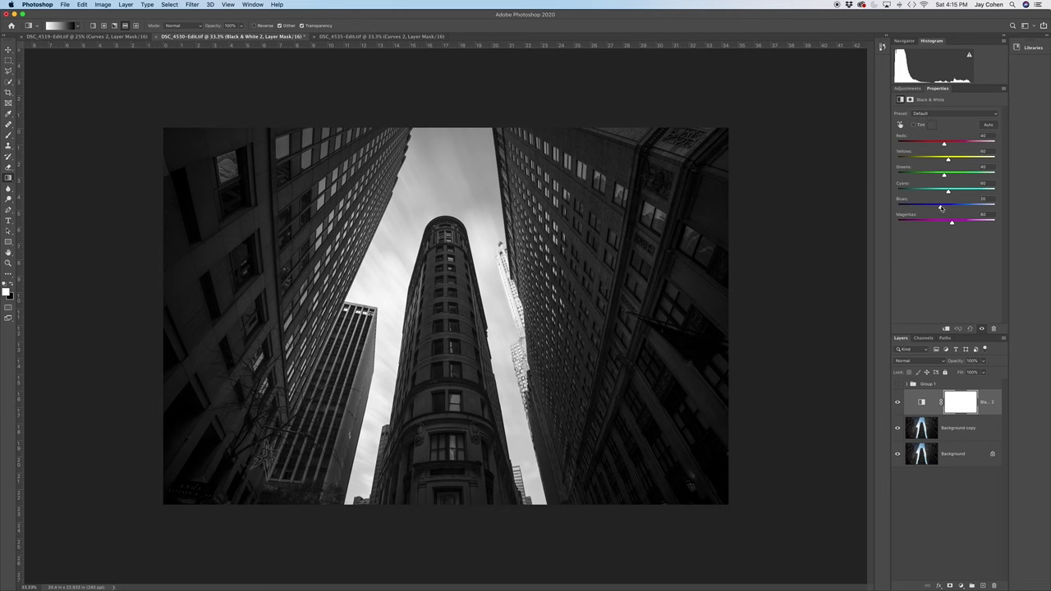
pyautogui.moveTo(942, 208); pyautogui.dragTo(918, 207)
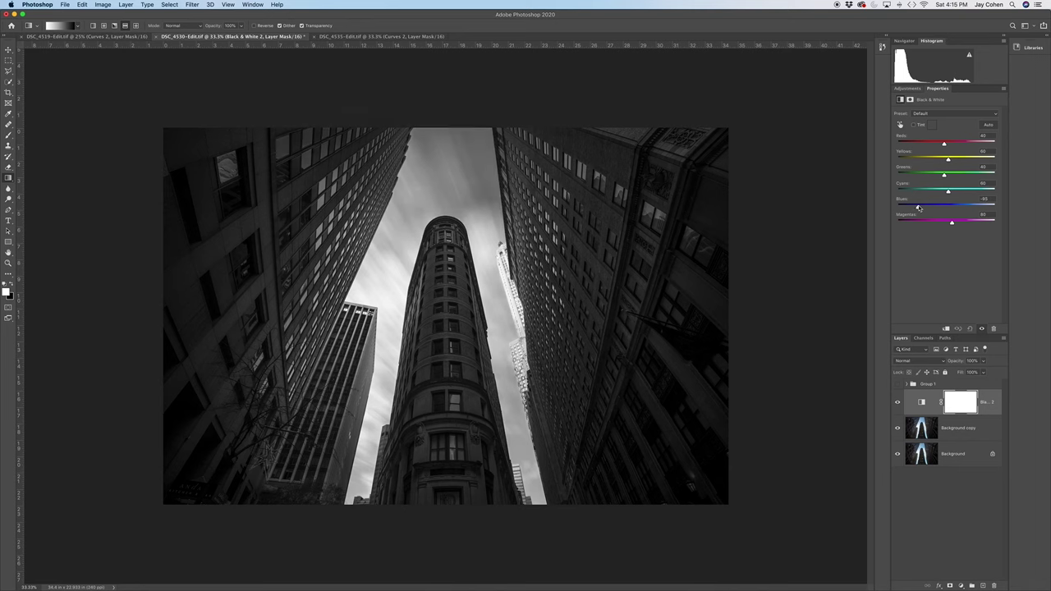
pyautogui.moveTo(913, 209); pyautogui.dragTo(910, 208)
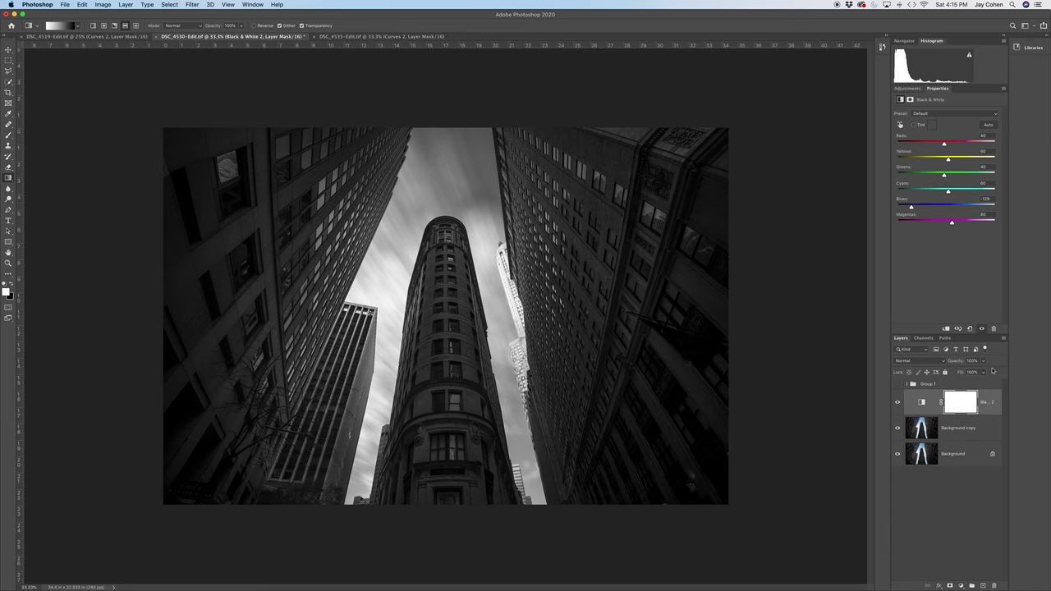
pyautogui.click(907, 89)
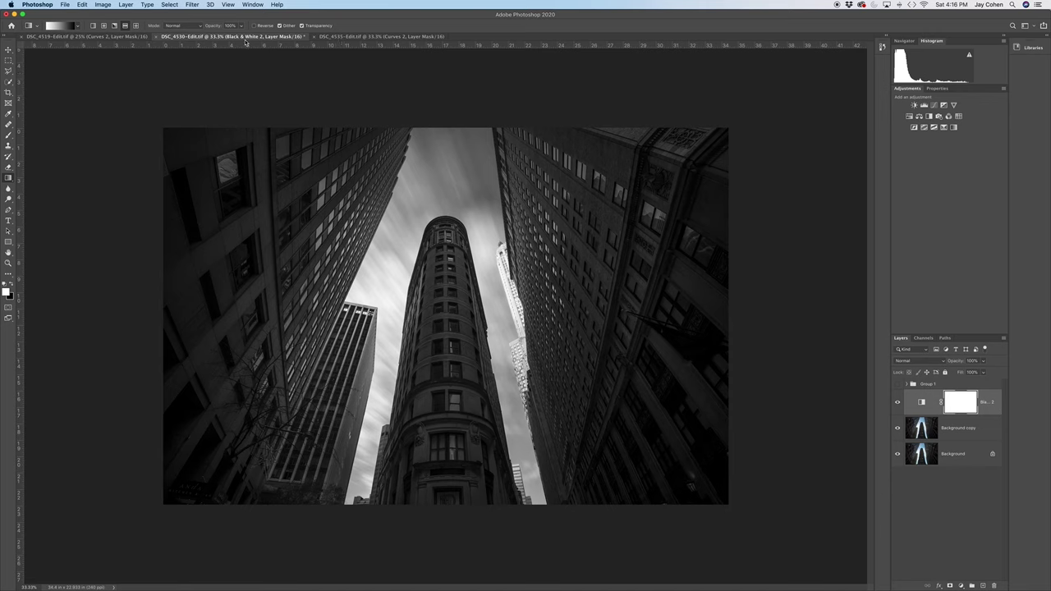
# - Load the saved sky channel as a selection
pyautogui.click(169, 5)
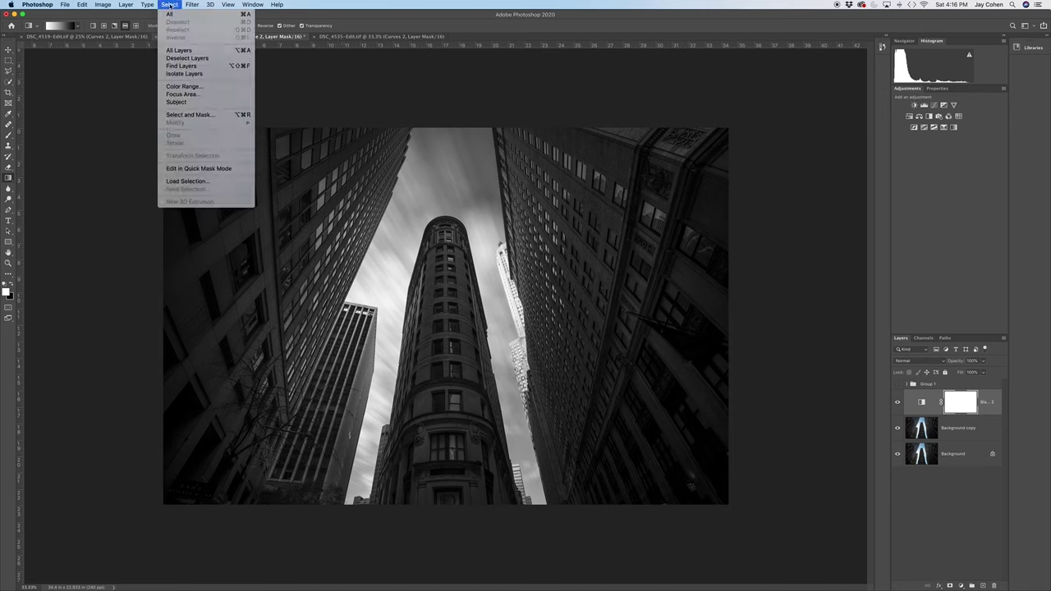
pyautogui.click(193, 182)
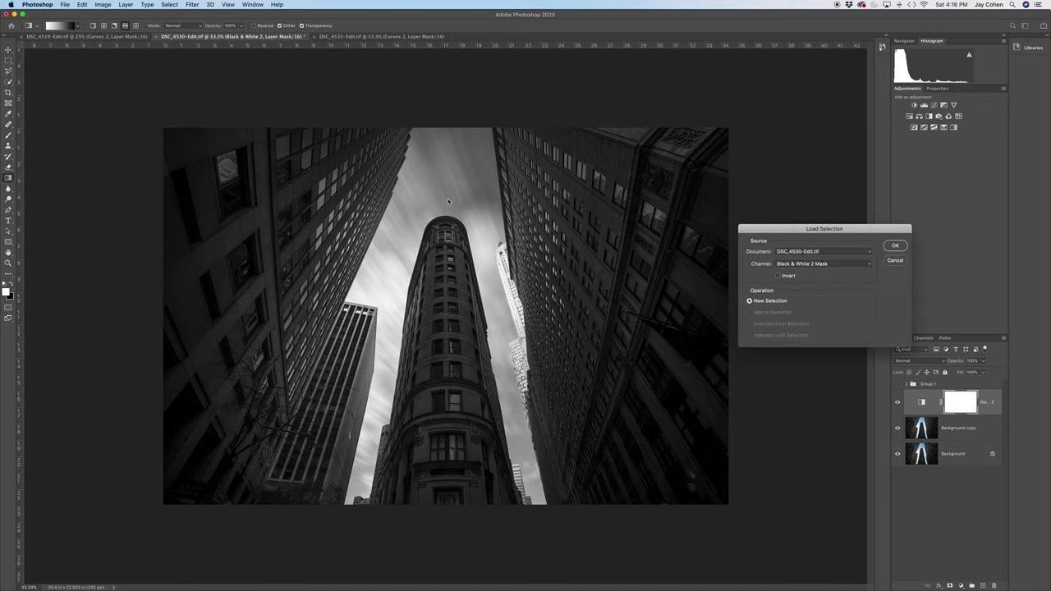
pyautogui.click(785, 264)
pyautogui.click(790, 278)
pyautogui.click(894, 245)
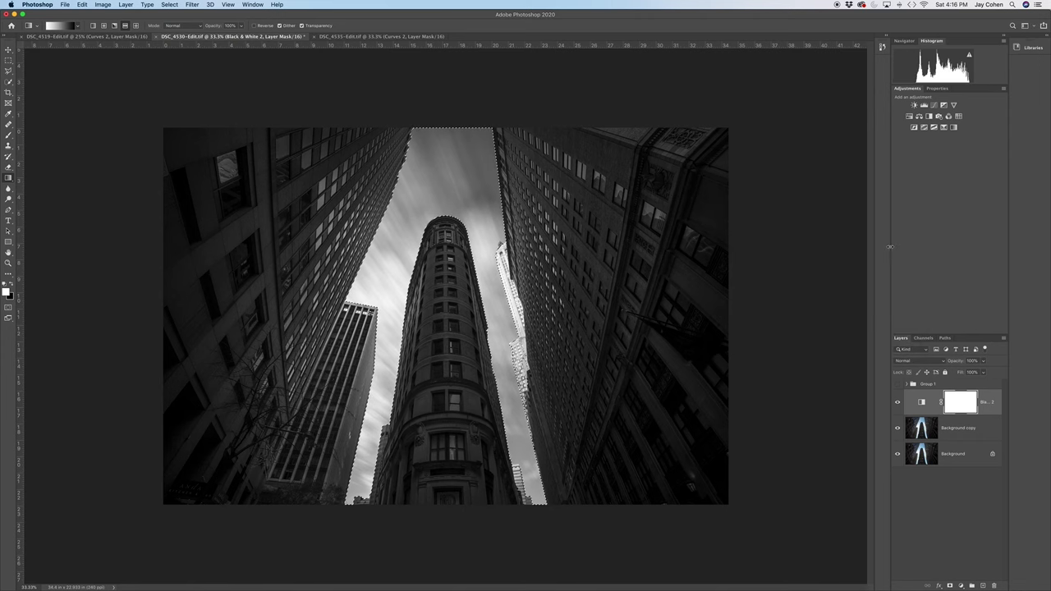
# - Add a sky-masked Curves layer, lowering the shadows and lifting the highlights, then compare it on and off
pyautogui.click(935, 106)
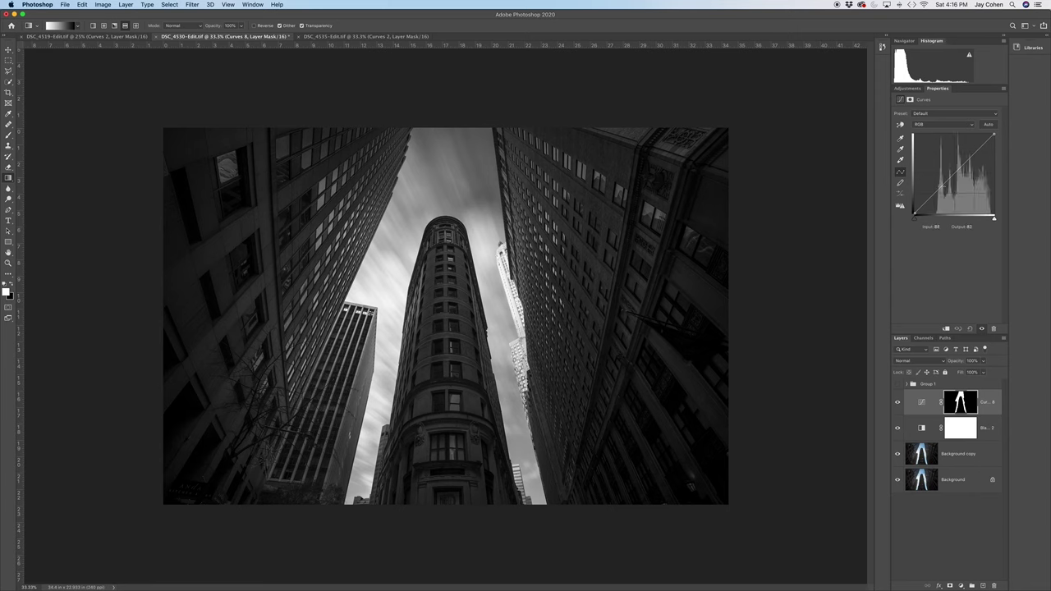
pyautogui.moveTo(940, 189); pyautogui.dragTo(949, 200)
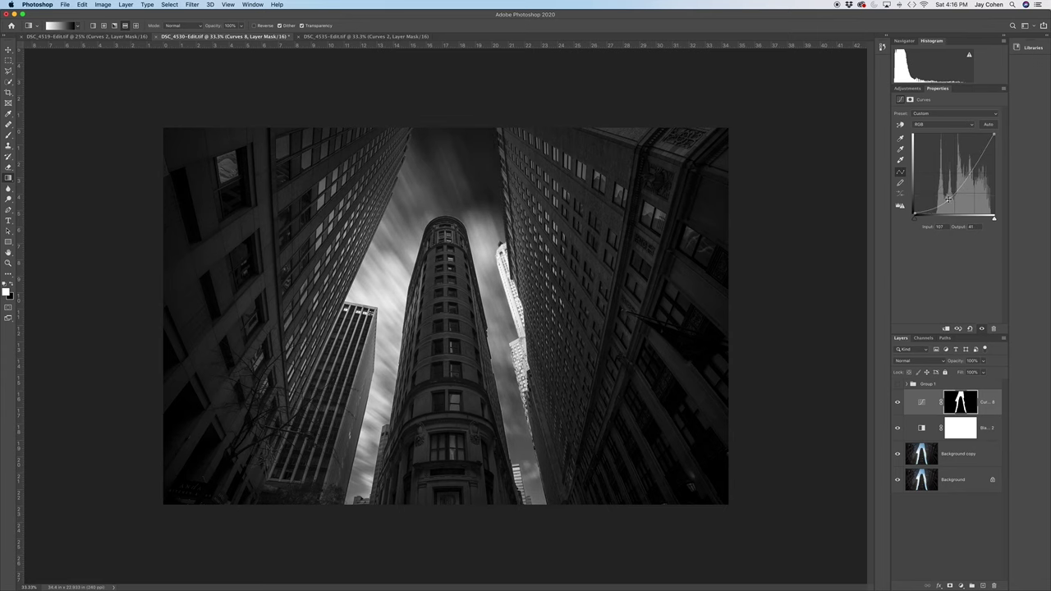
pyautogui.moveTo(979, 156); pyautogui.dragTo(977, 150)
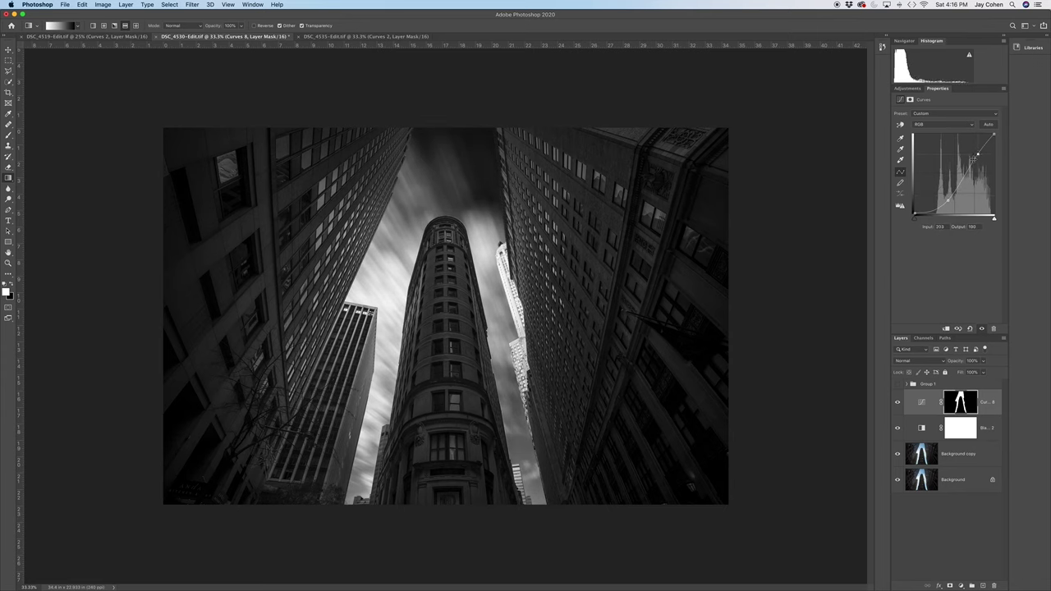
pyautogui.moveTo(948, 200); pyautogui.dragTo(950, 201)
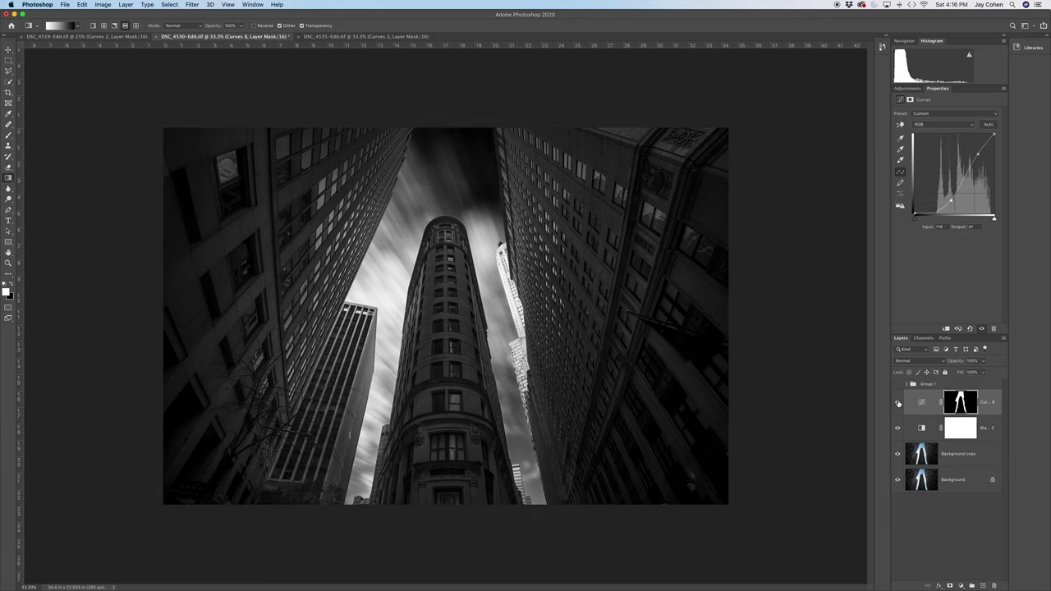
pyautogui.click(898, 403)
pyautogui.click(898, 403)
pyautogui.click(171, 5)
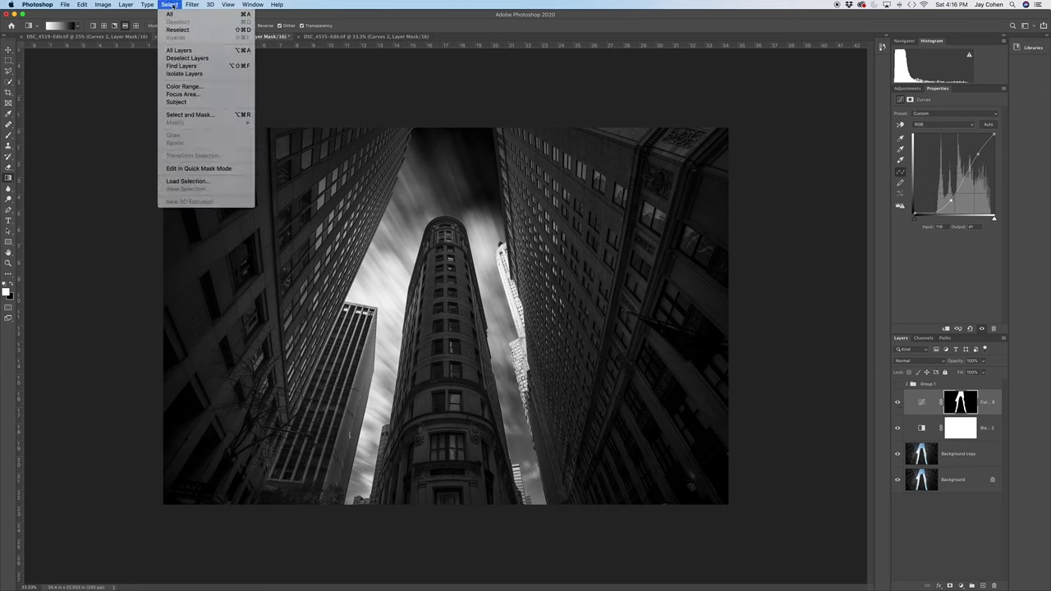
# - Load the center building selection and add a brightening Curves layer masked to it
pyautogui.click(186, 181)
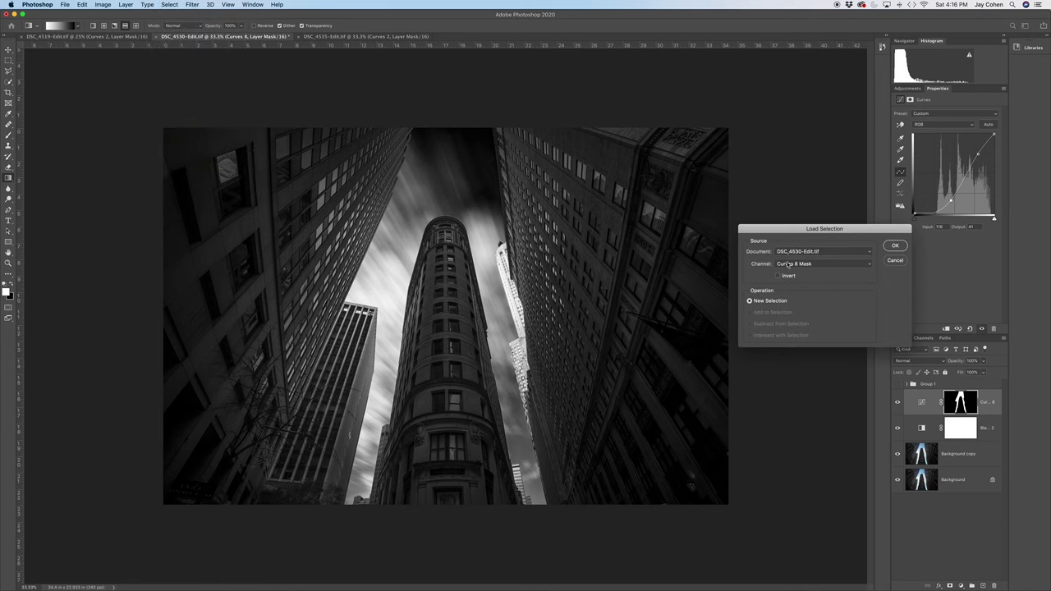
pyautogui.click(791, 264)
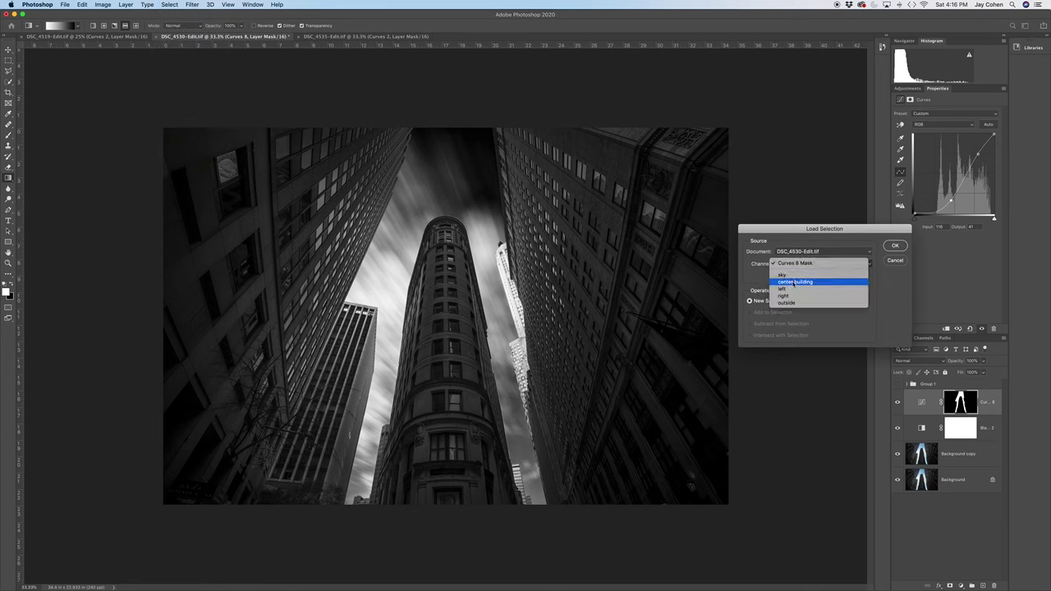
pyautogui.click(794, 283)
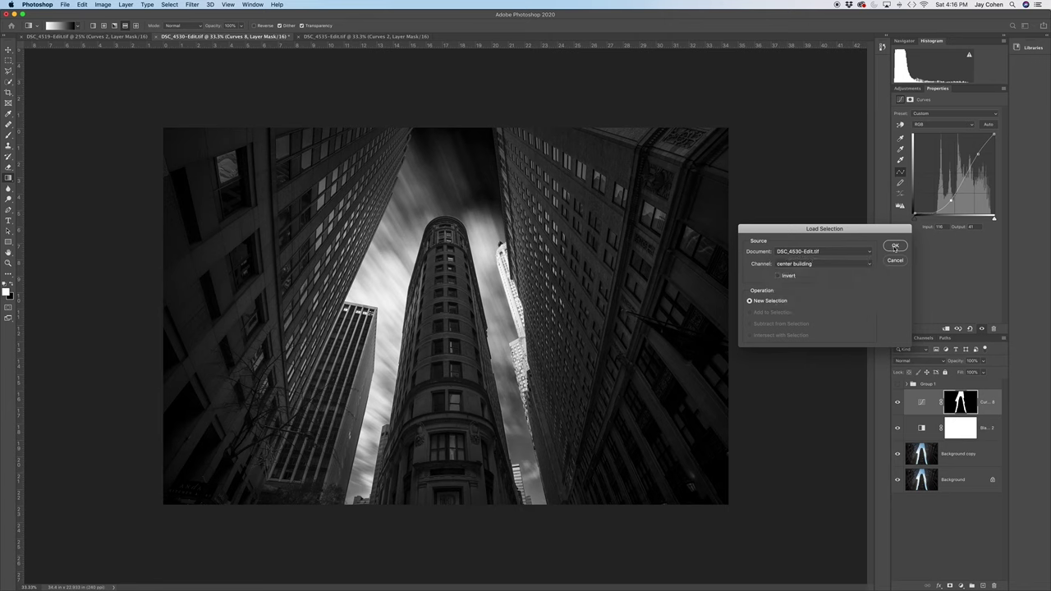
pyautogui.click(896, 247)
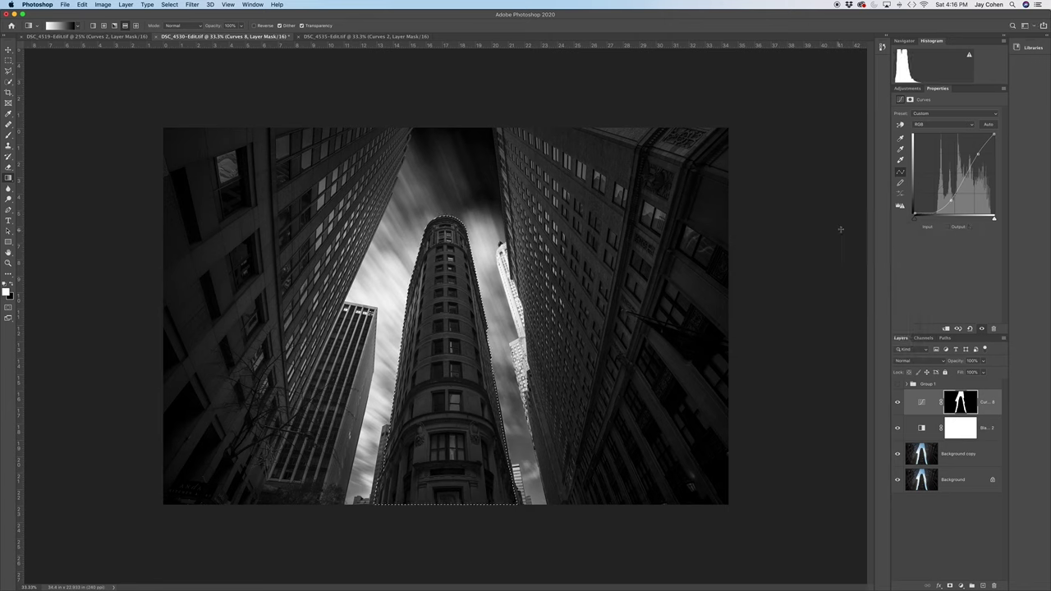
pyautogui.click(907, 88)
pyautogui.click(935, 107)
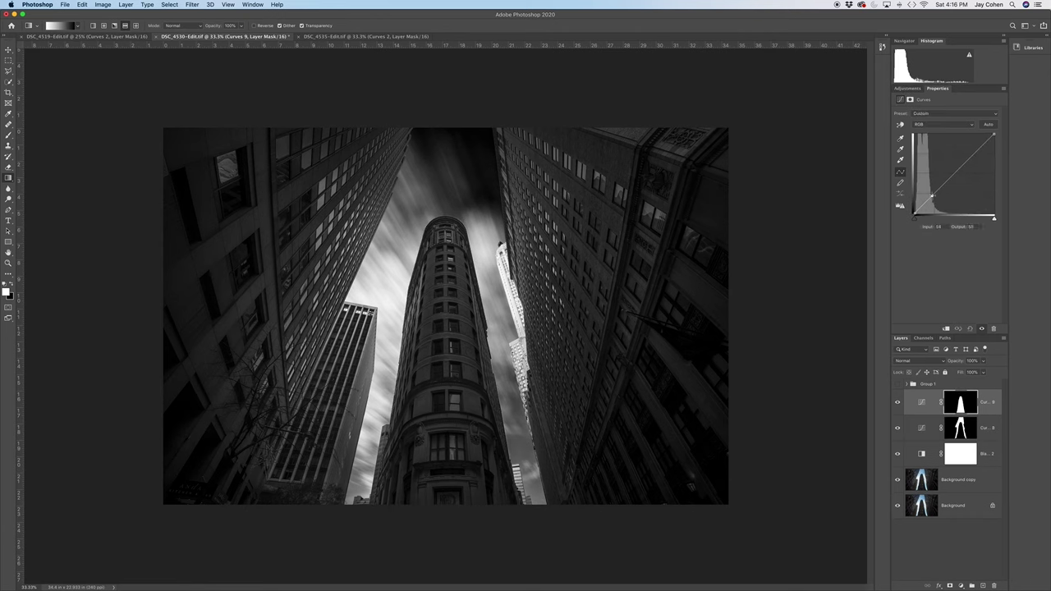
pyautogui.moveTo(933, 195); pyautogui.dragTo(924, 184)
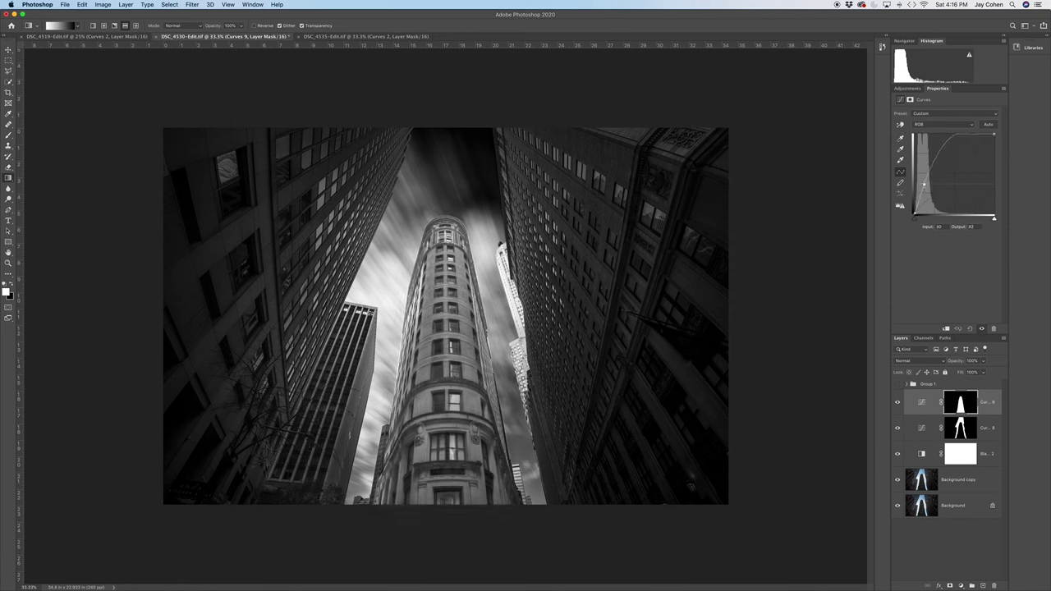
# - Reselect the building, drag a Reflected Gradient across the mask, deselect and compare
pyautogui.click(169, 5)
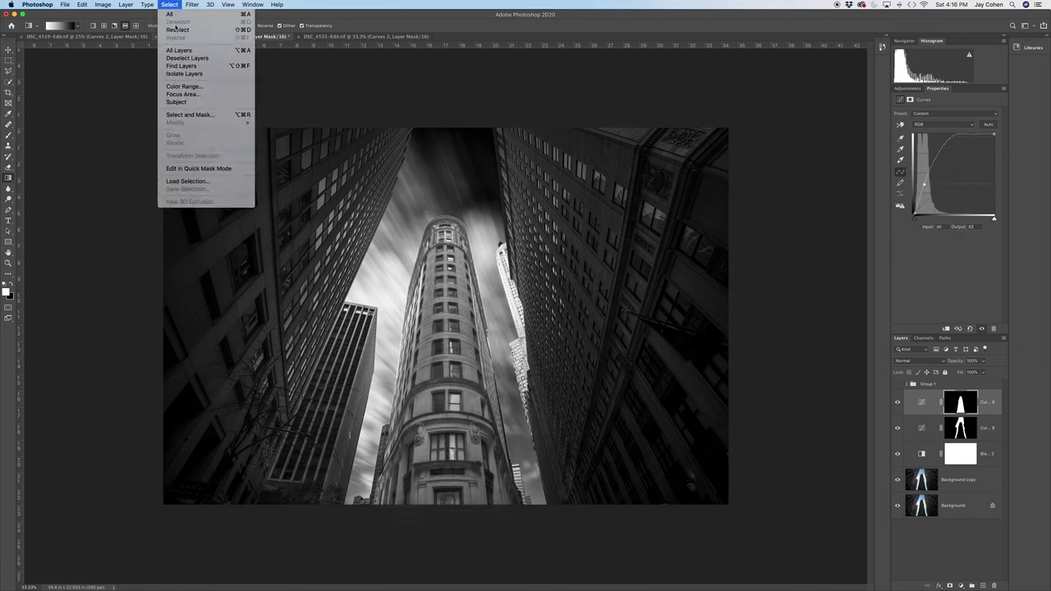
pyautogui.click(184, 33)
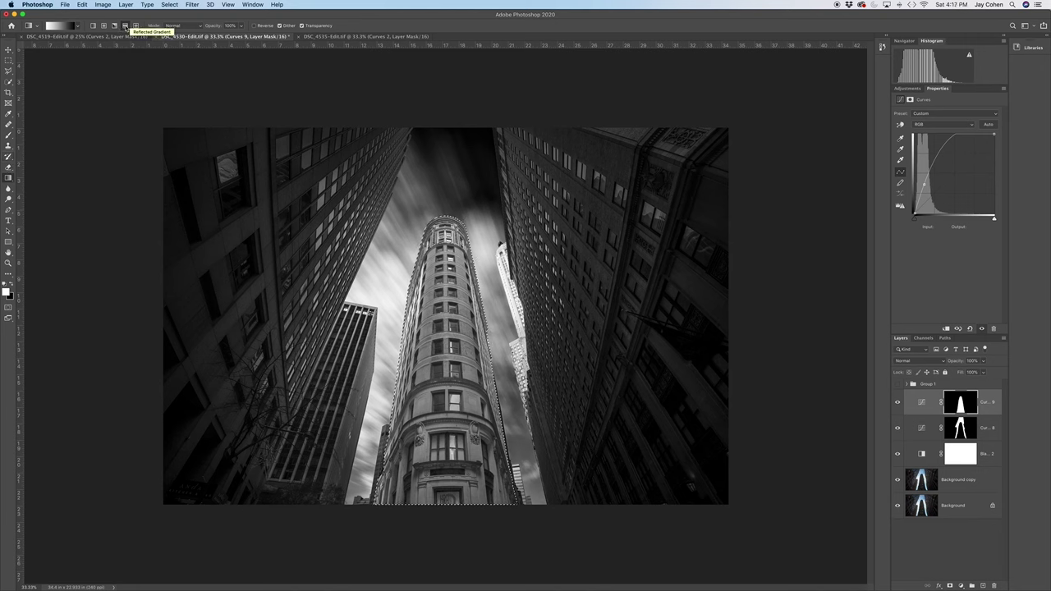
pyautogui.click(126, 26)
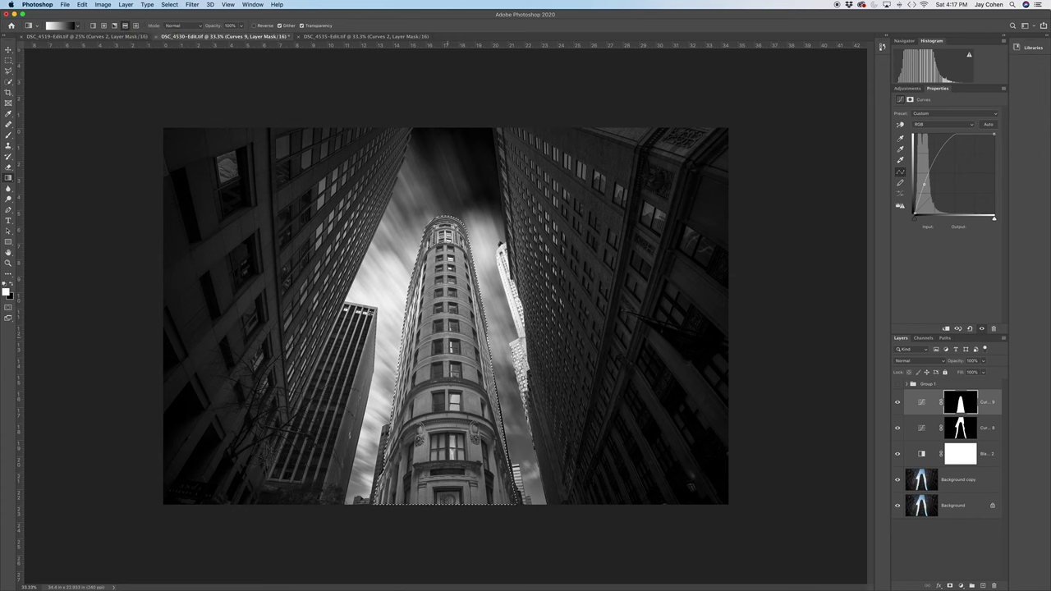
pyautogui.moveTo(447, 328); pyautogui.dragTo(481, 329)
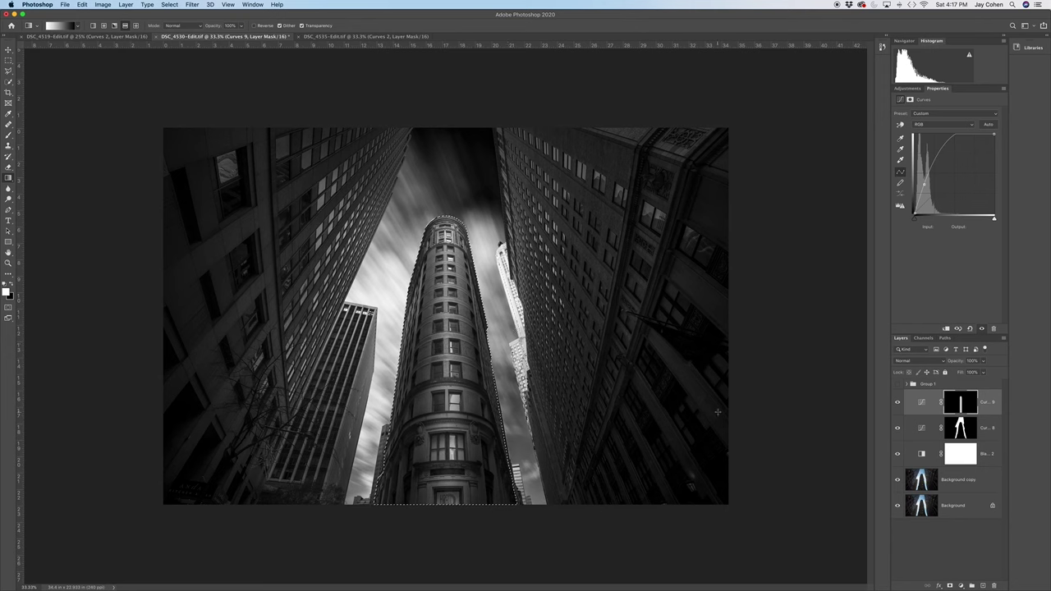
pyautogui.hotkey('ctrl', 'd')
pyautogui.click(897, 403)
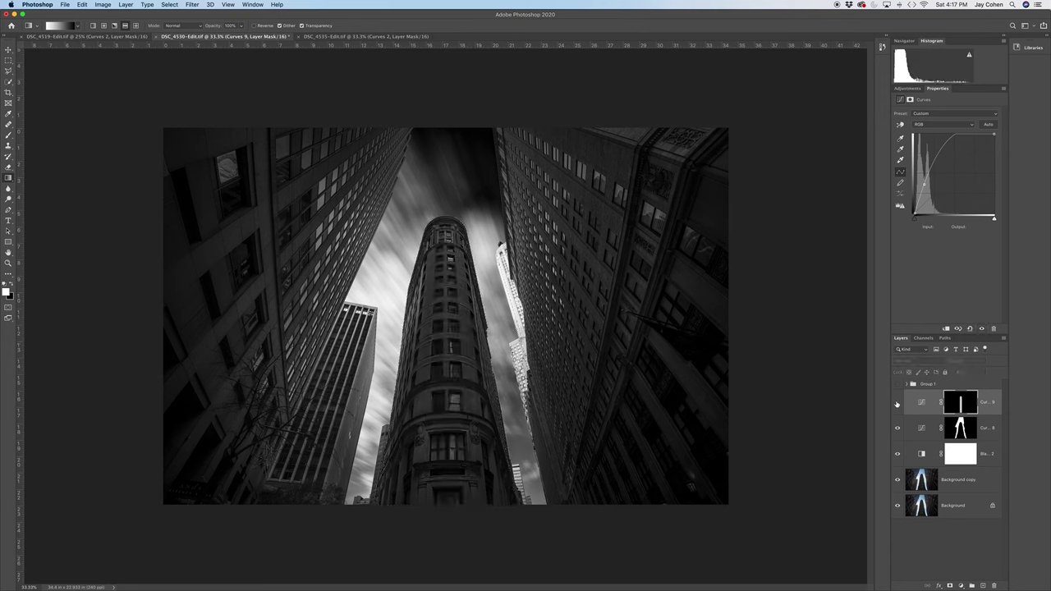
pyautogui.click(897, 403)
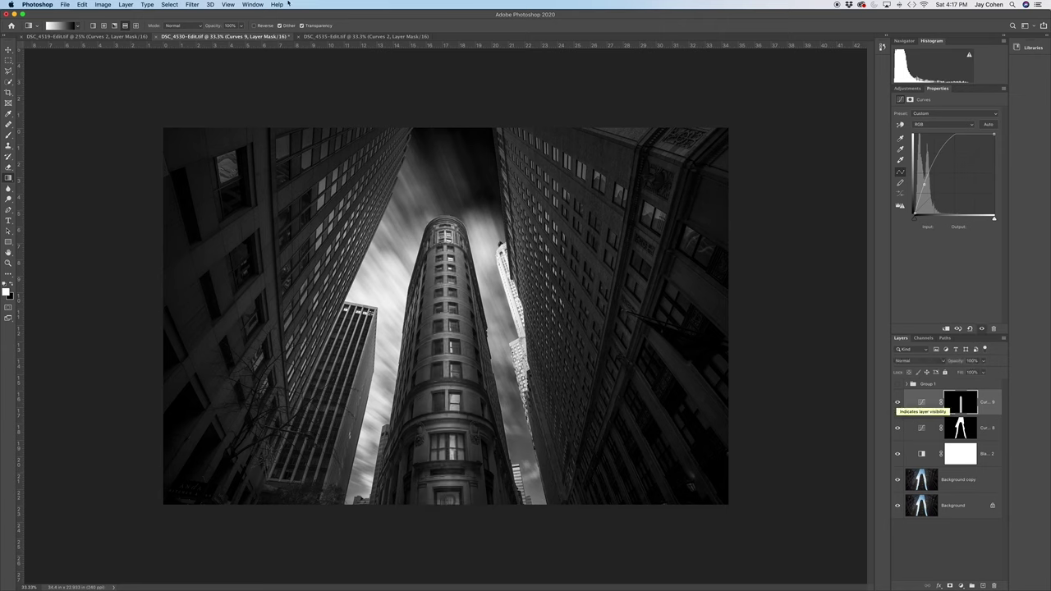
pyautogui.click(169, 5)
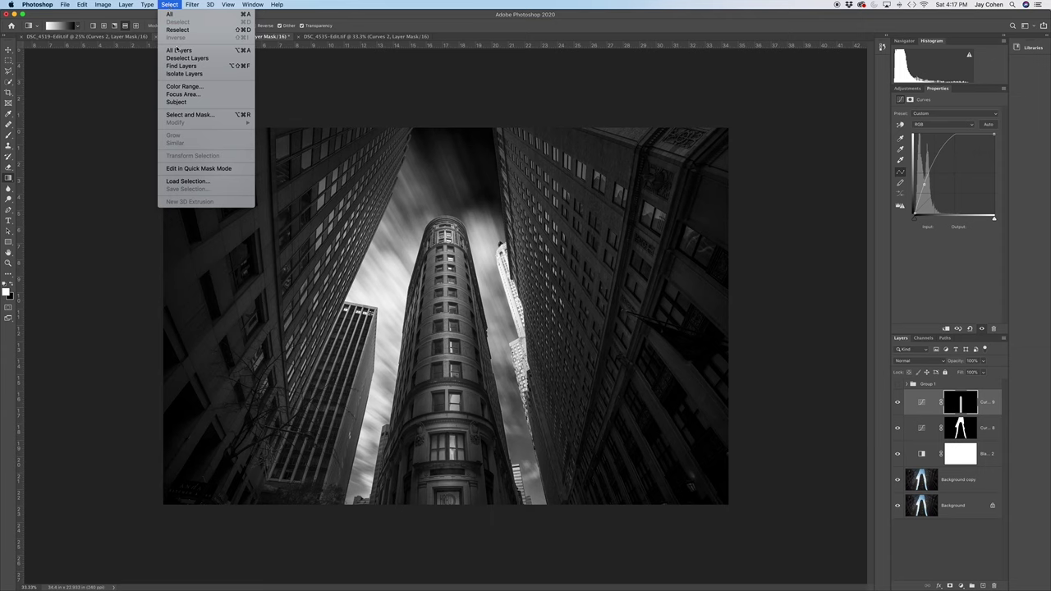
# - Load the 'outside' selection and add a Curves layer raised to brighten those buildings
pyautogui.click(193, 182)
pyautogui.click(803, 266)
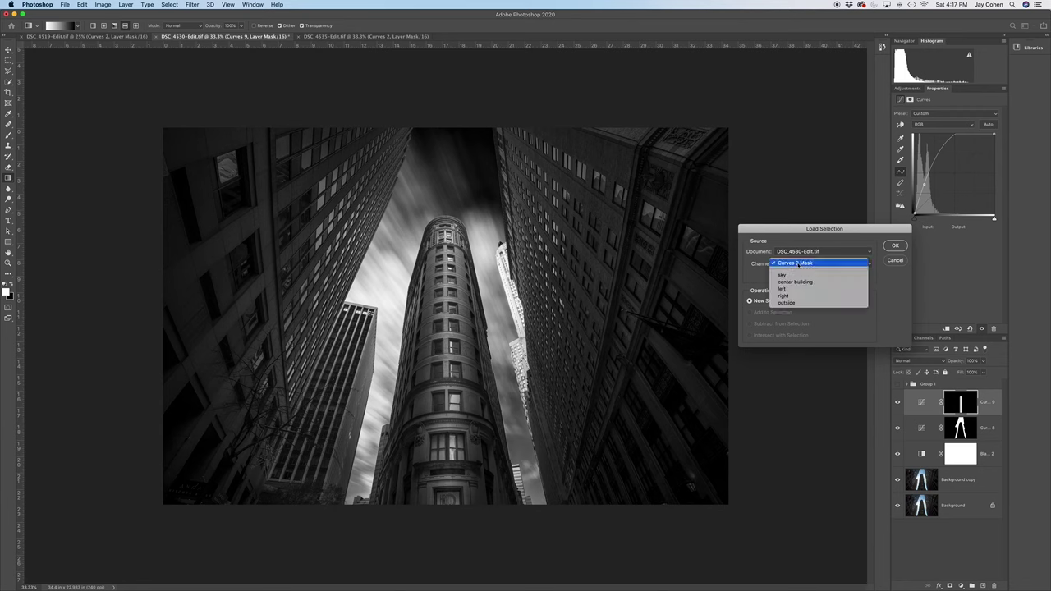
pyautogui.click(793, 306)
pyautogui.click(895, 246)
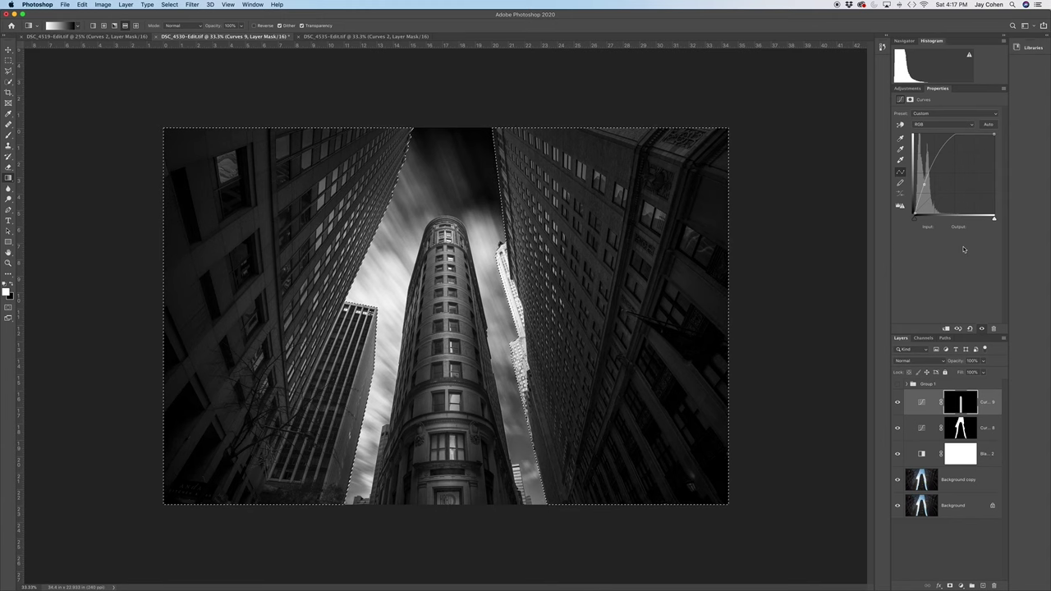
pyautogui.click(908, 88)
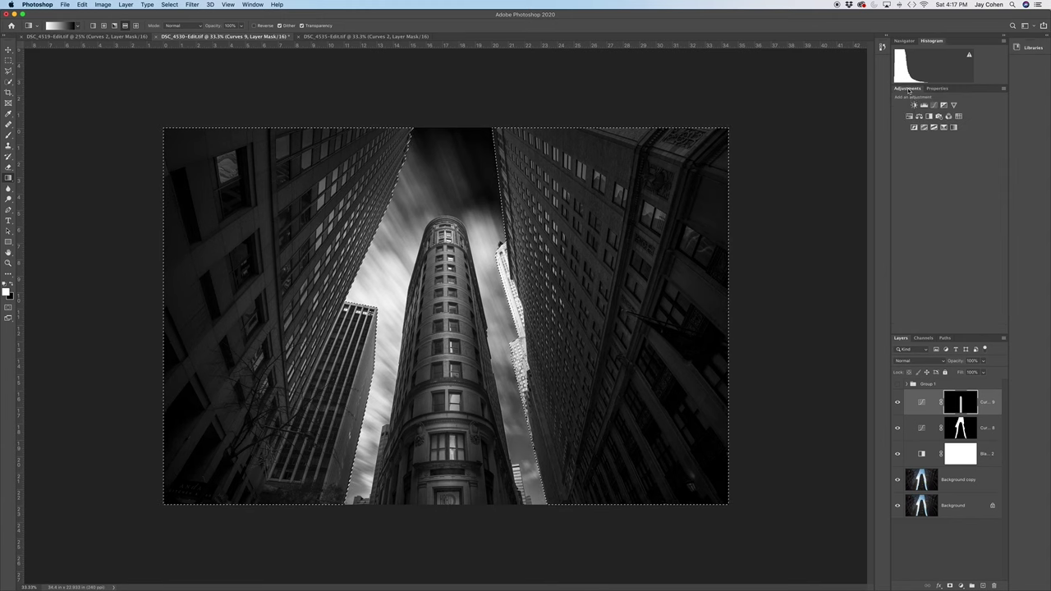
pyautogui.click(936, 110)
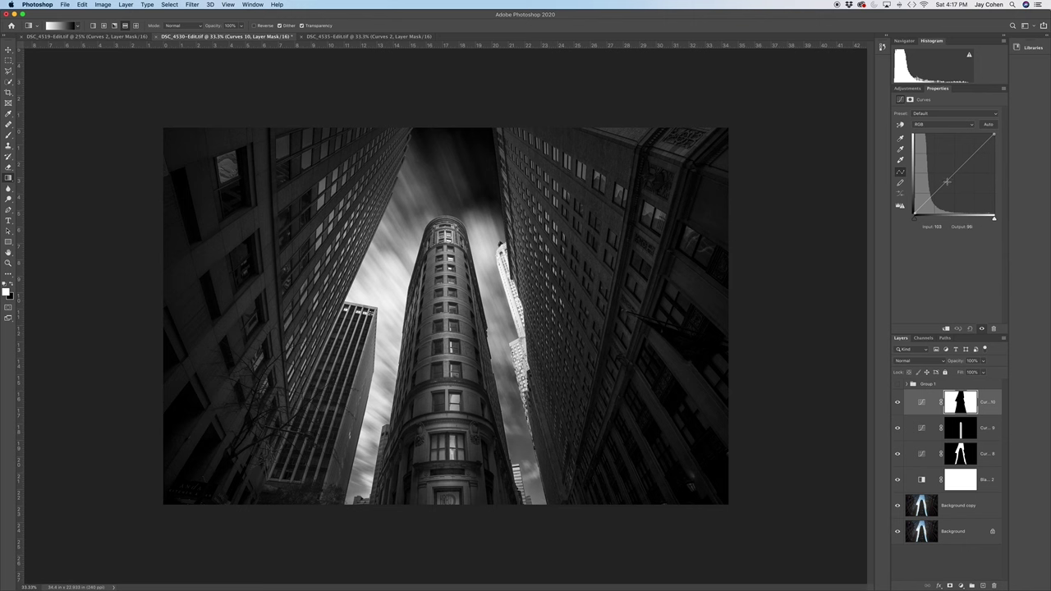
pyautogui.moveTo(934, 192); pyautogui.dragTo(928, 188)
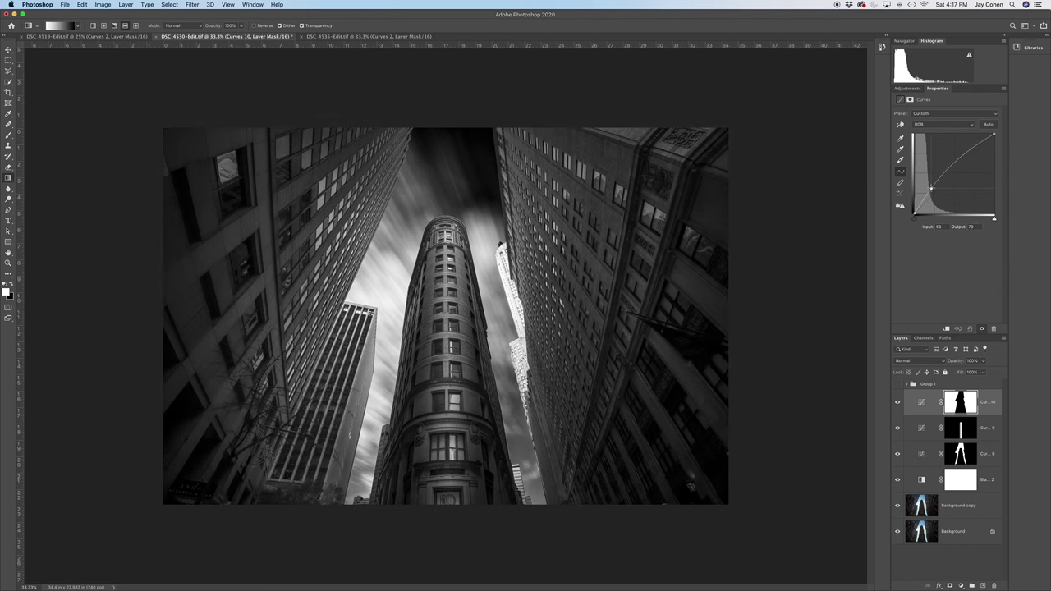
pyautogui.moveTo(928, 187); pyautogui.dragTo(927, 181)
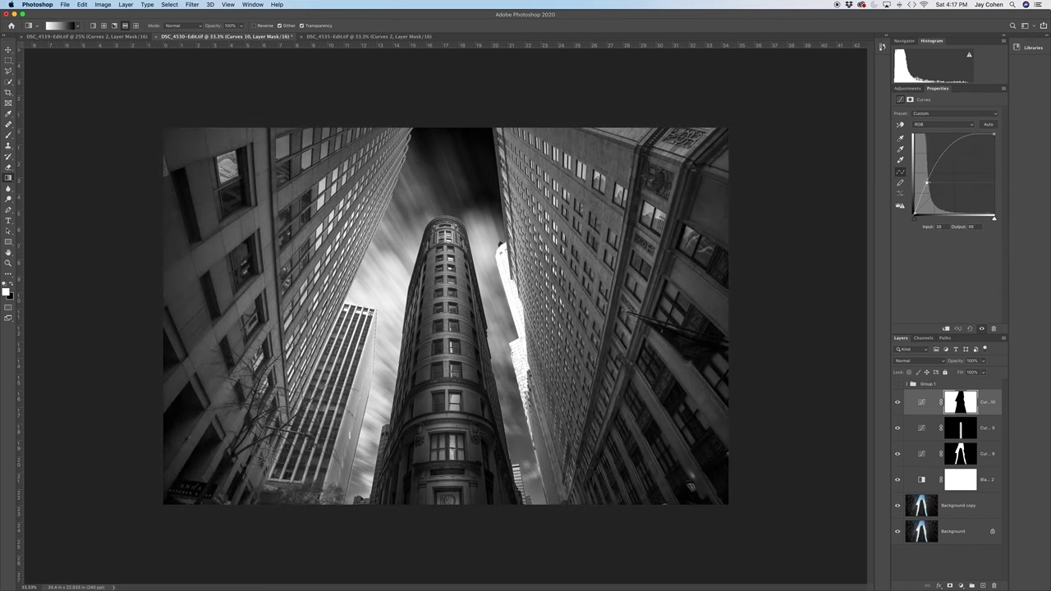
# - Reselect and drag a top-to-bottom gradient on the mask so the lift fades out toward the sky
pyautogui.click(170, 5)
pyautogui.click(175, 34)
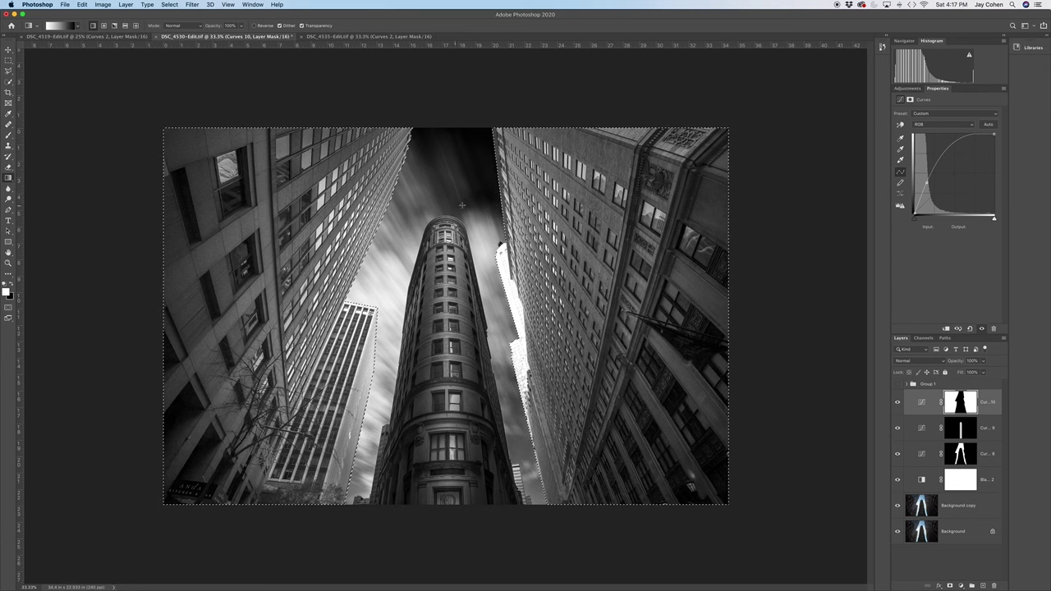
pyautogui.moveTo(438, 132); pyautogui.dragTo(438, 406)
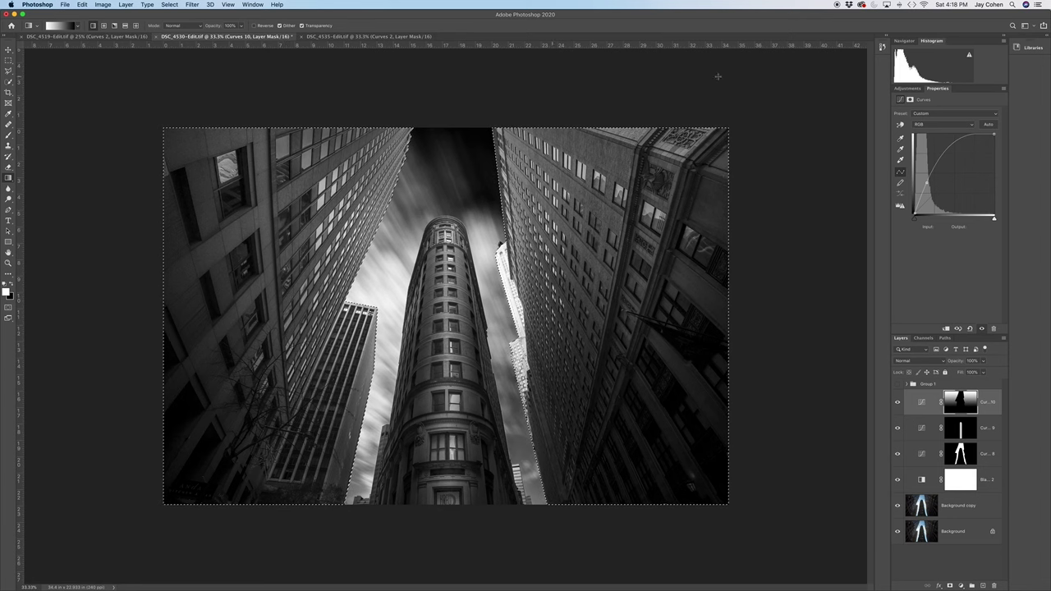
# - Add a darkening Curves layer, reselect 'outside', and grade its mask vertically over the side buildings
pyautogui.click(909, 88)
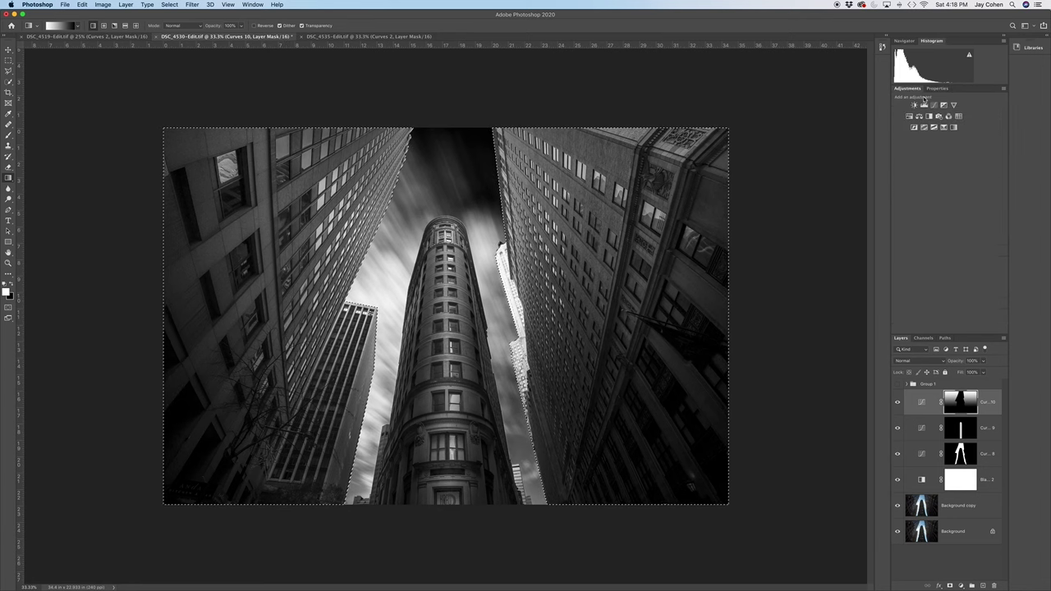
pyautogui.click(933, 104)
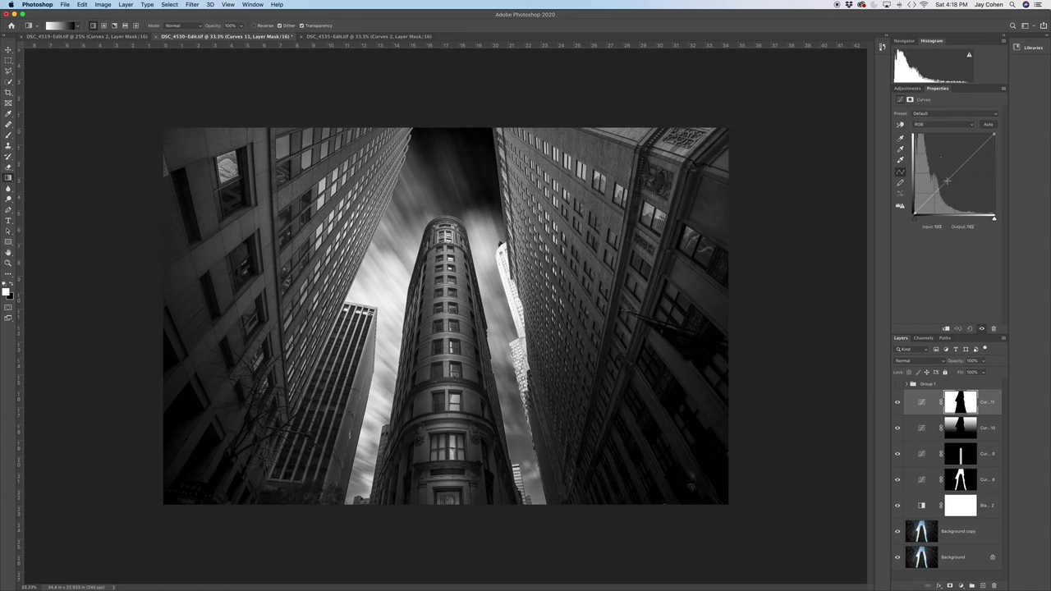
pyautogui.moveTo(947, 179); pyautogui.dragTo(953, 190)
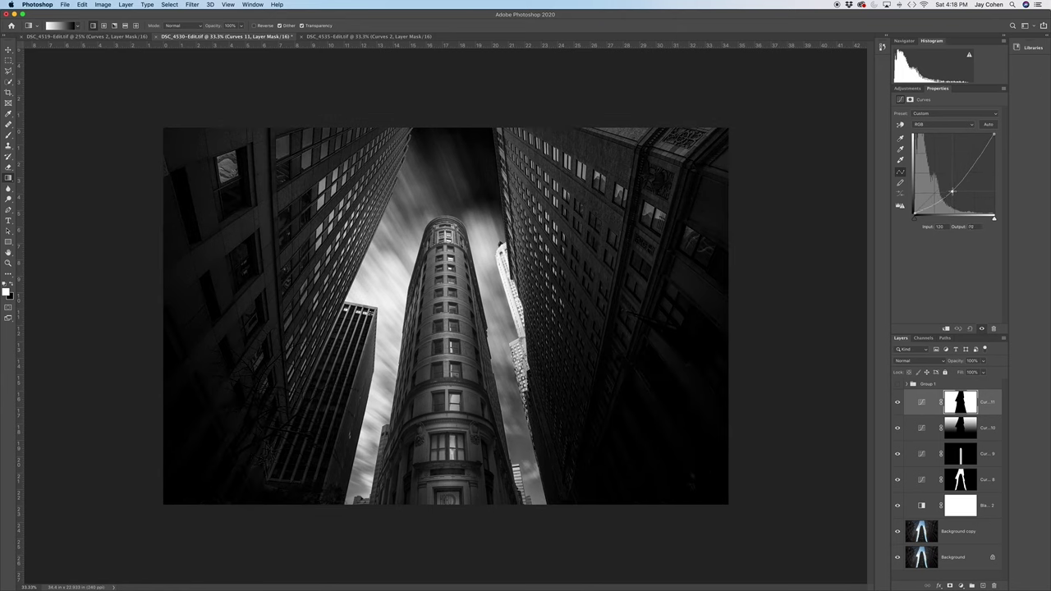
pyautogui.click(168, 5)
pyautogui.click(177, 40)
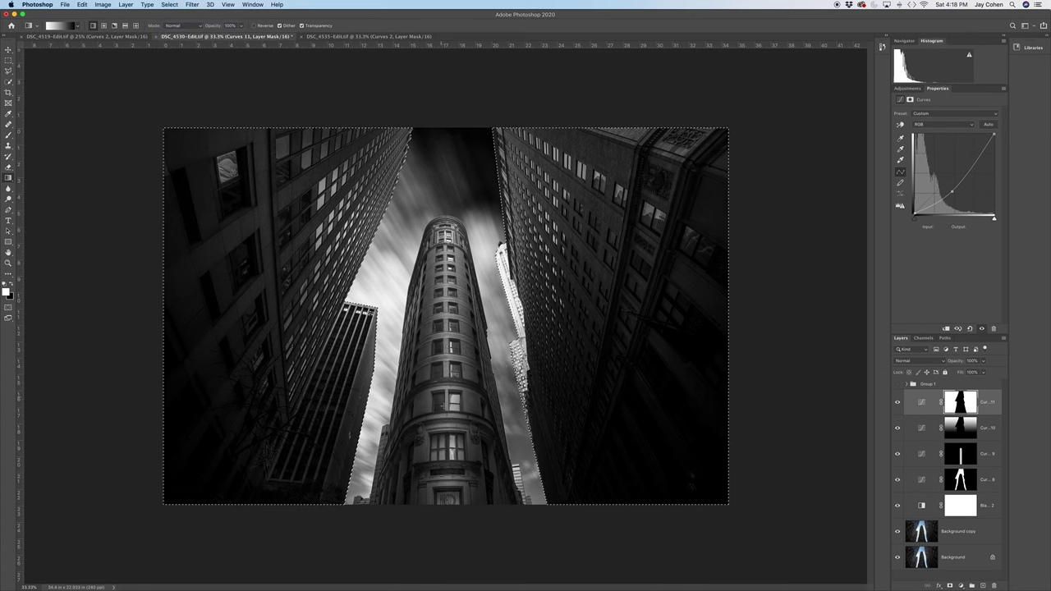
pyautogui.moveTo(452, 501); pyautogui.dragTo(453, 302)
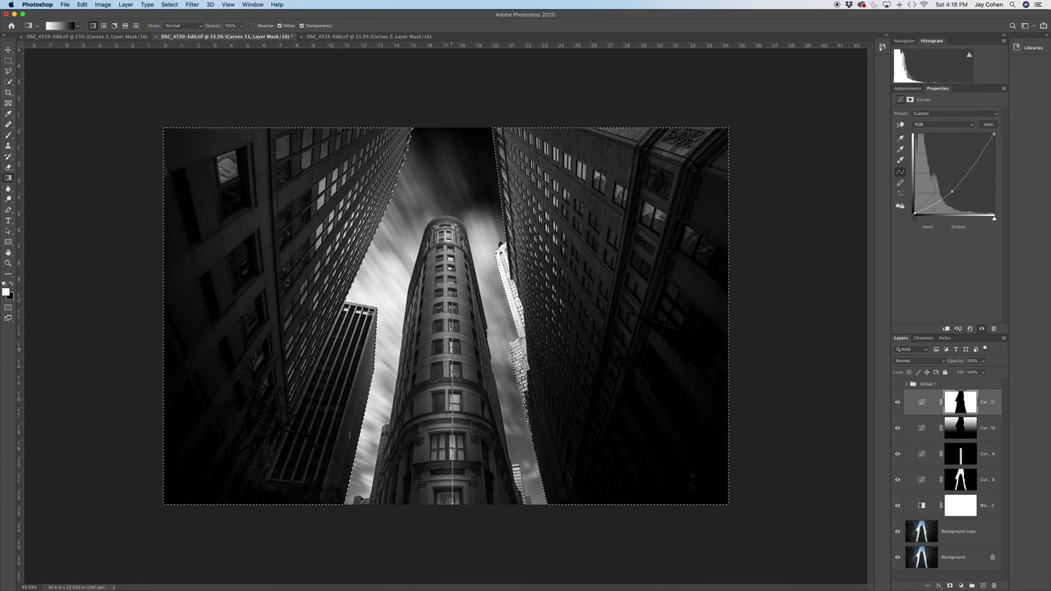
pyautogui.moveTo(449, 206); pyautogui.dragTo(449, 204)
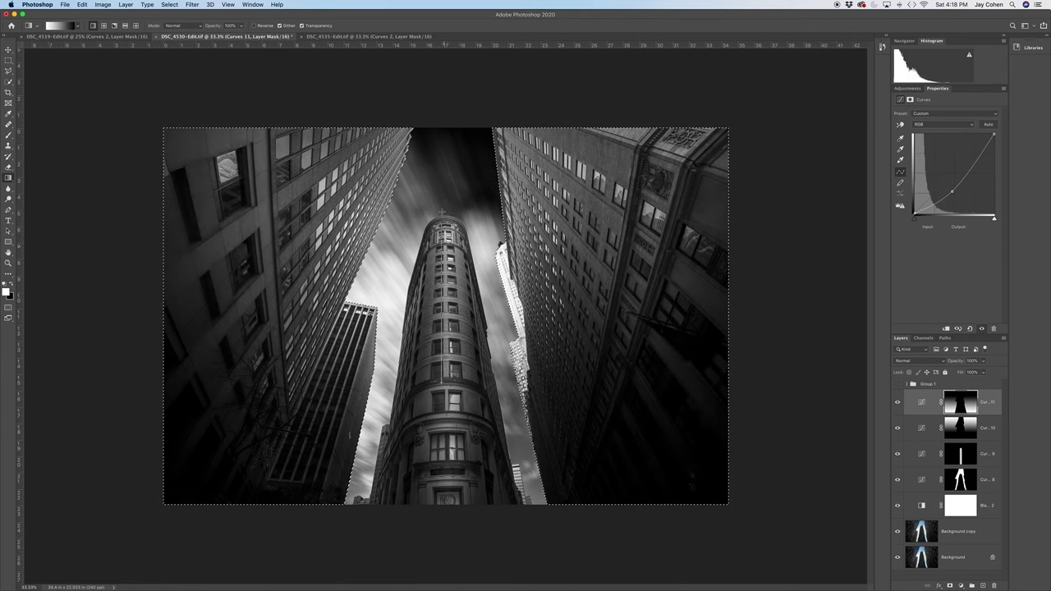
pyautogui.moveTo(442, 211); pyautogui.dragTo(441, 201)
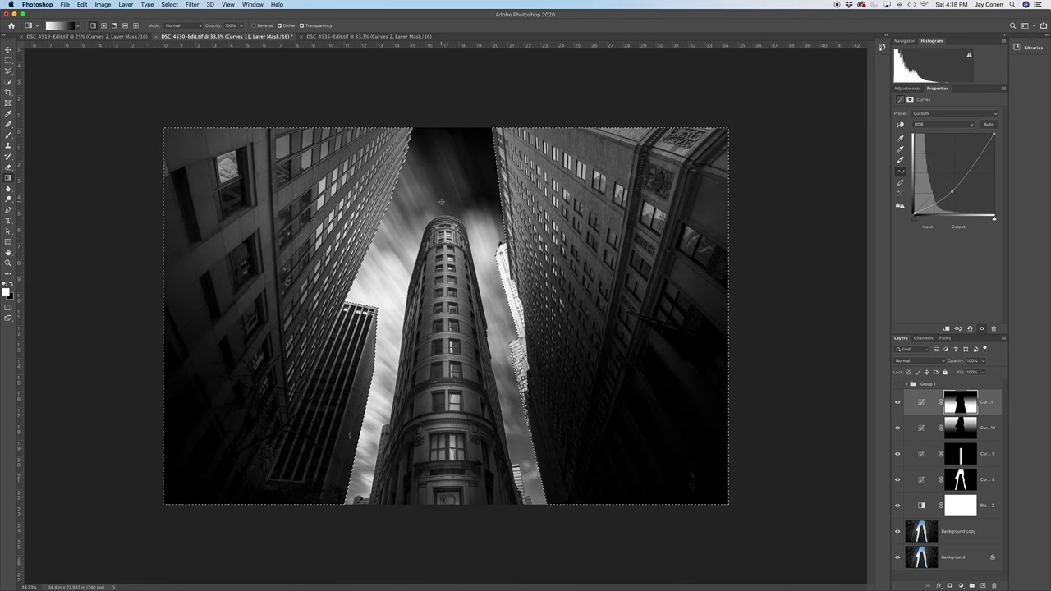